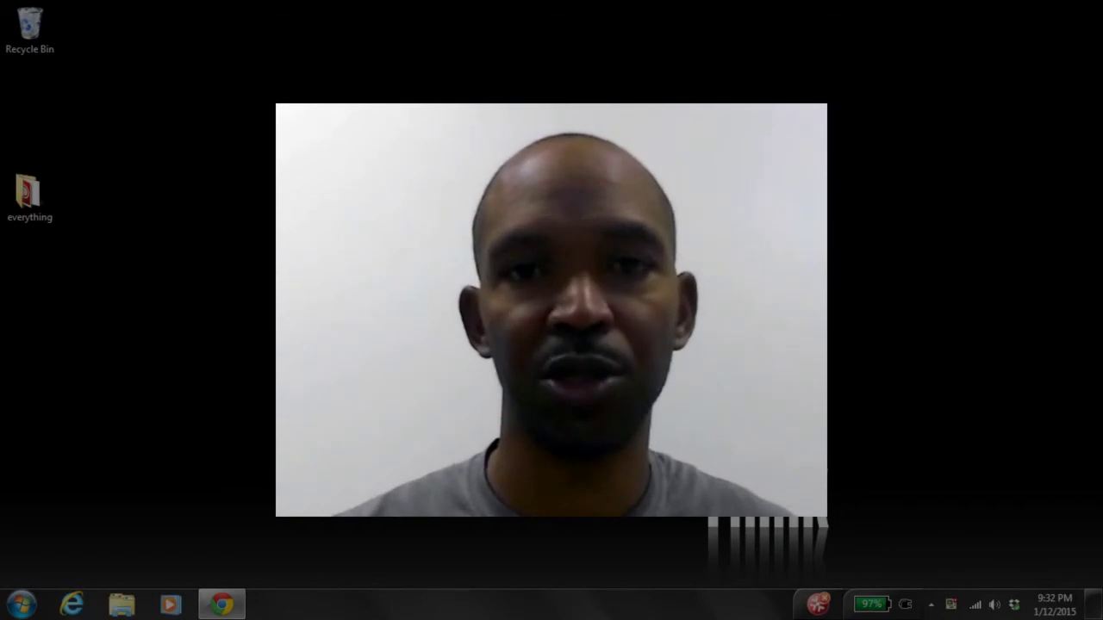
# Bring the Chrome window with the empty Body Systems post editor back to the front.
pyautogui.click(222, 605)
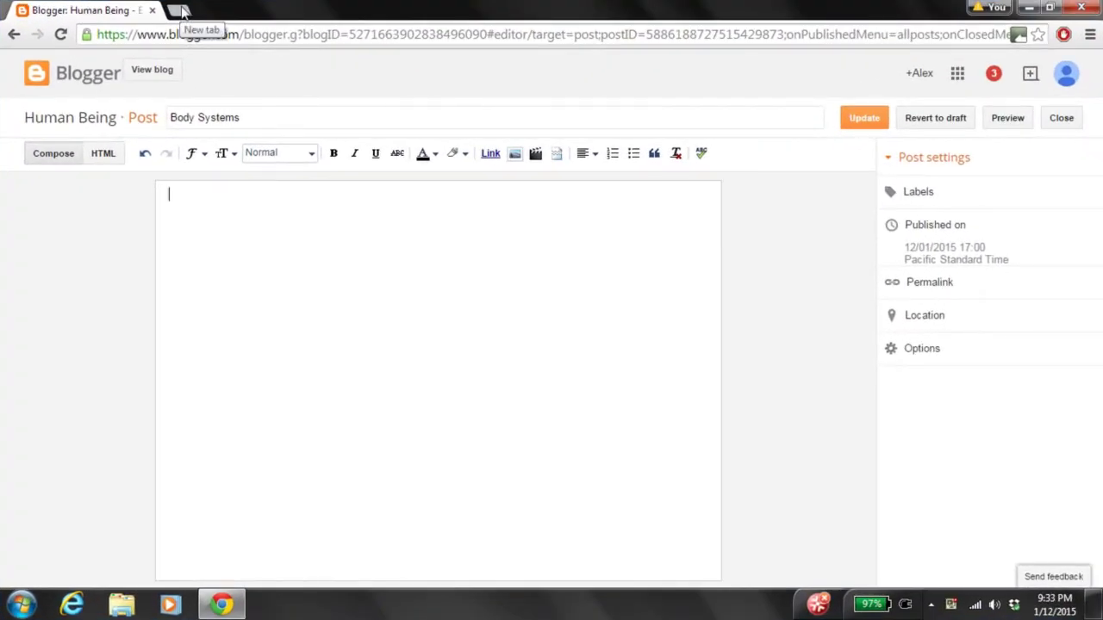
# In a new tab, enter doyling.edublogs.org from the address autocomplete.
pyautogui.click(181, 11)
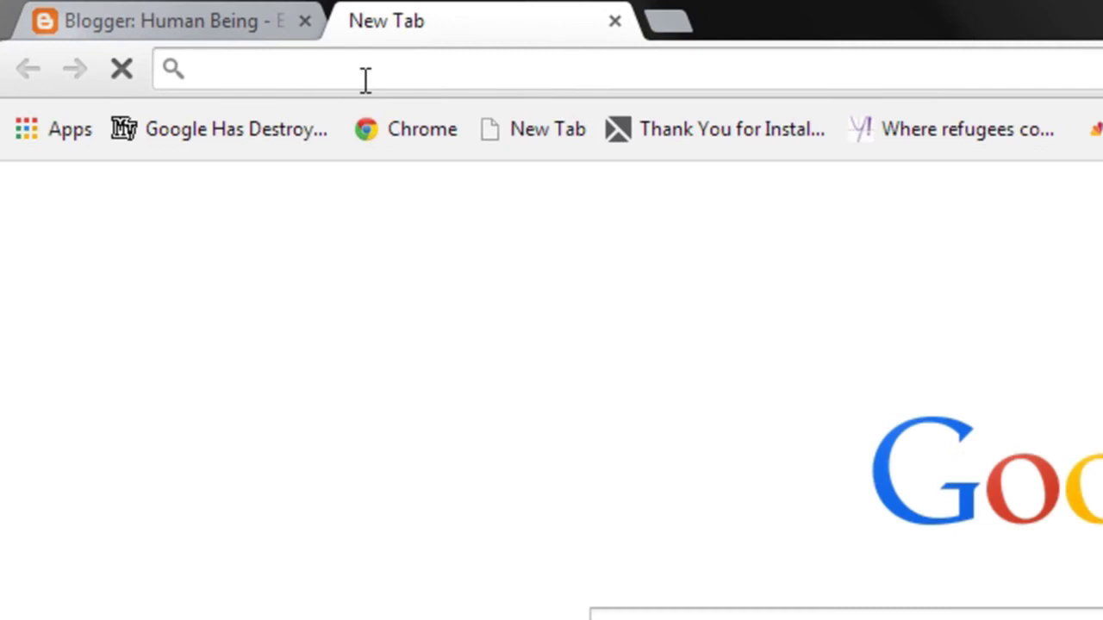
pyautogui.write('doyling.edublogs.org')
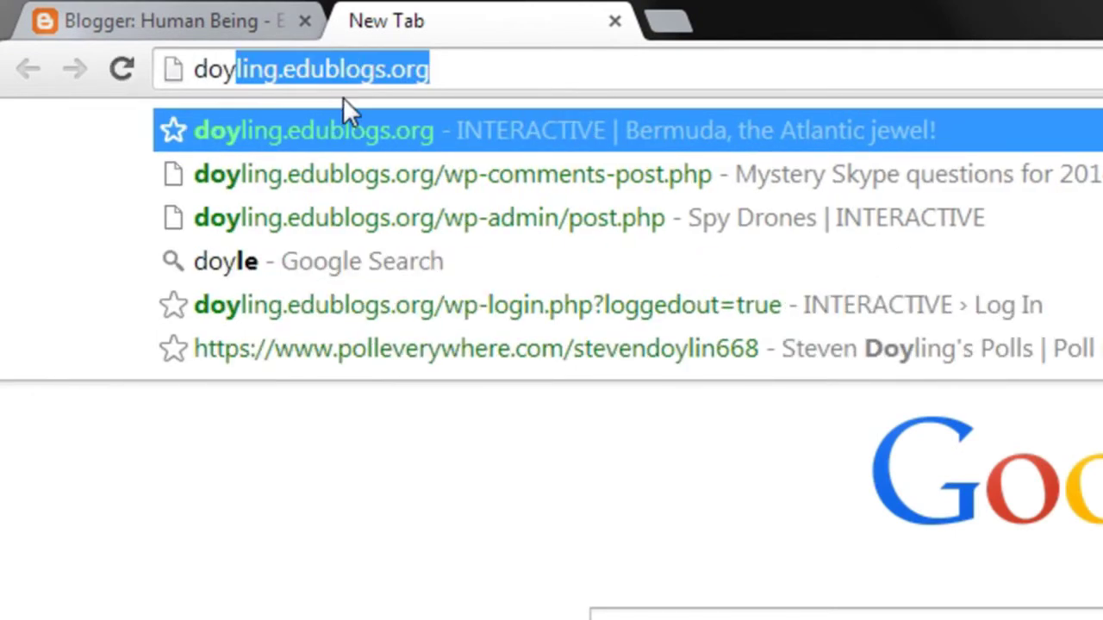
pyautogui.click(510, 76)
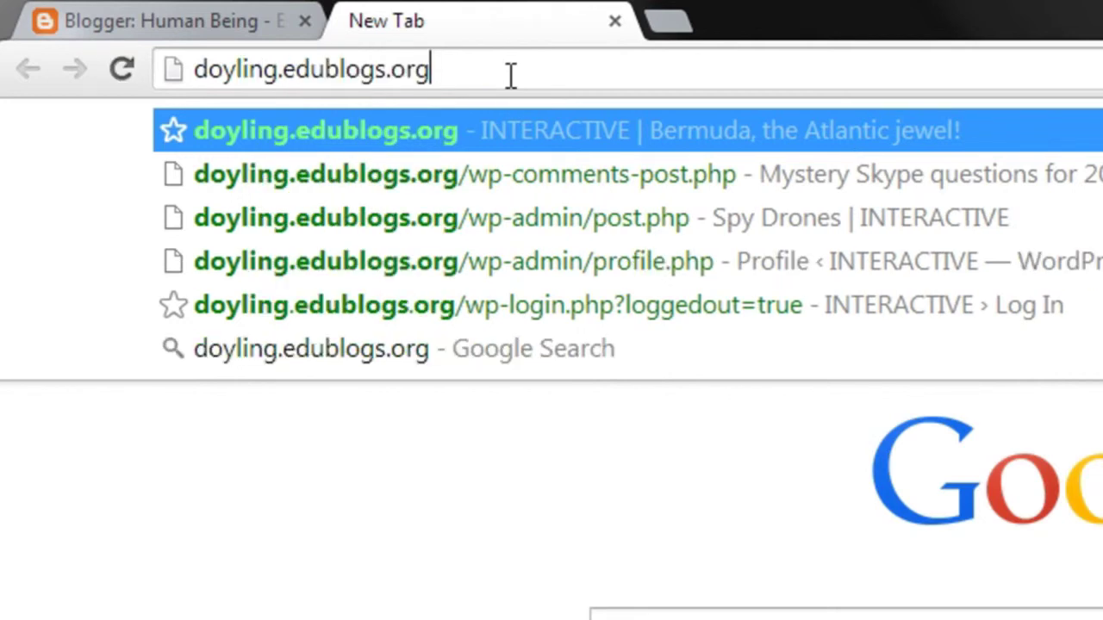
# Load the INTERACTIVE Edublogs blog and scroll down to the Spy Drones post's video.
pyautogui.press('Return')
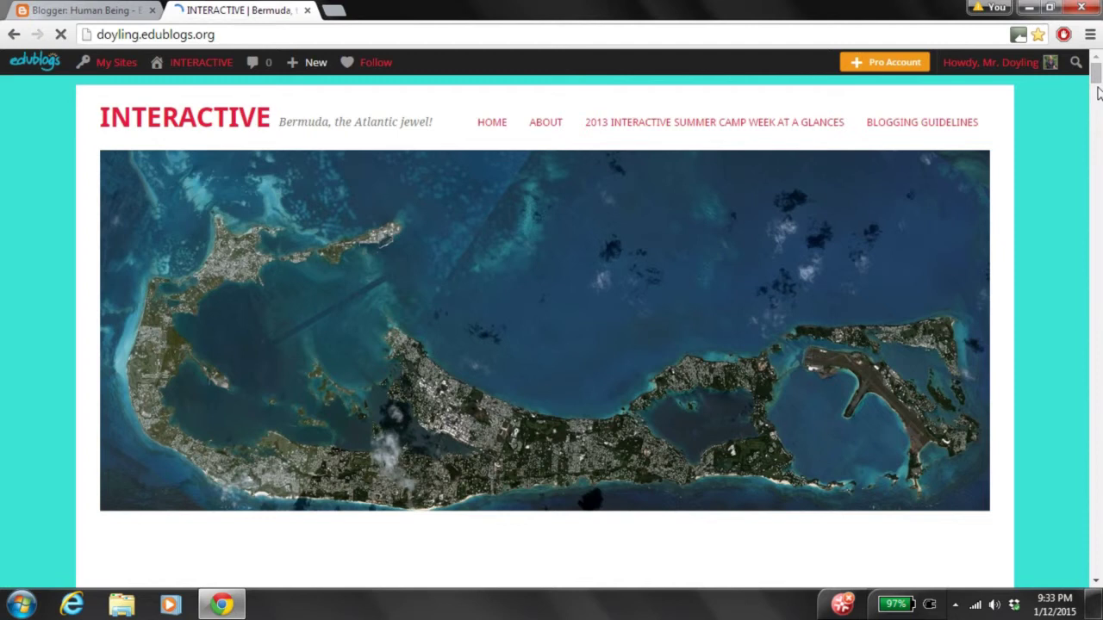
pyautogui.click(1097, 583)
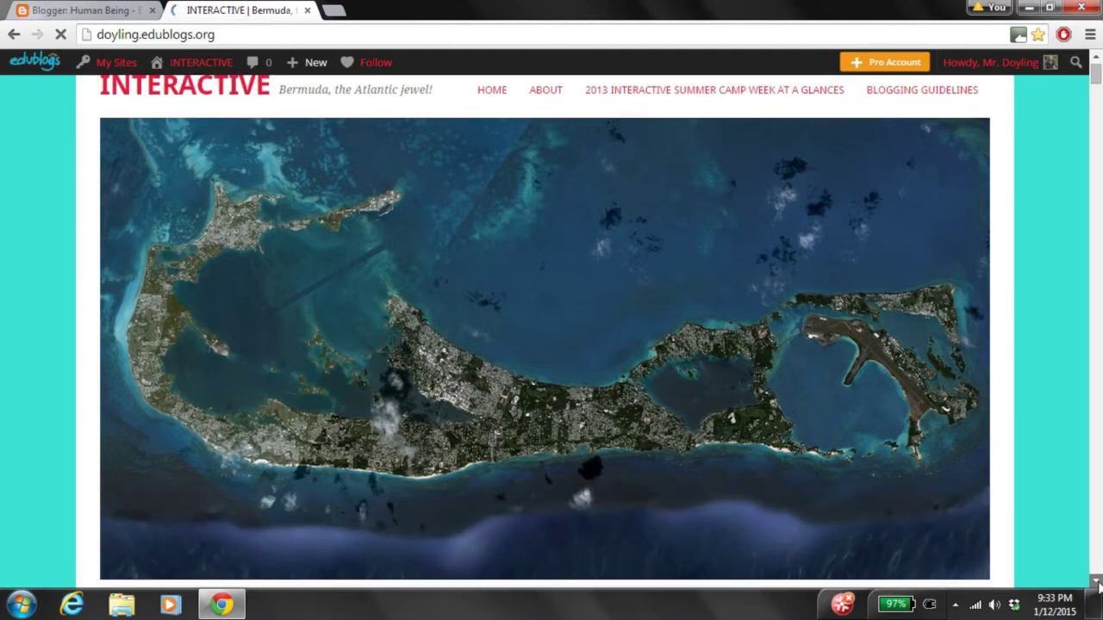
pyautogui.click(1097, 583)
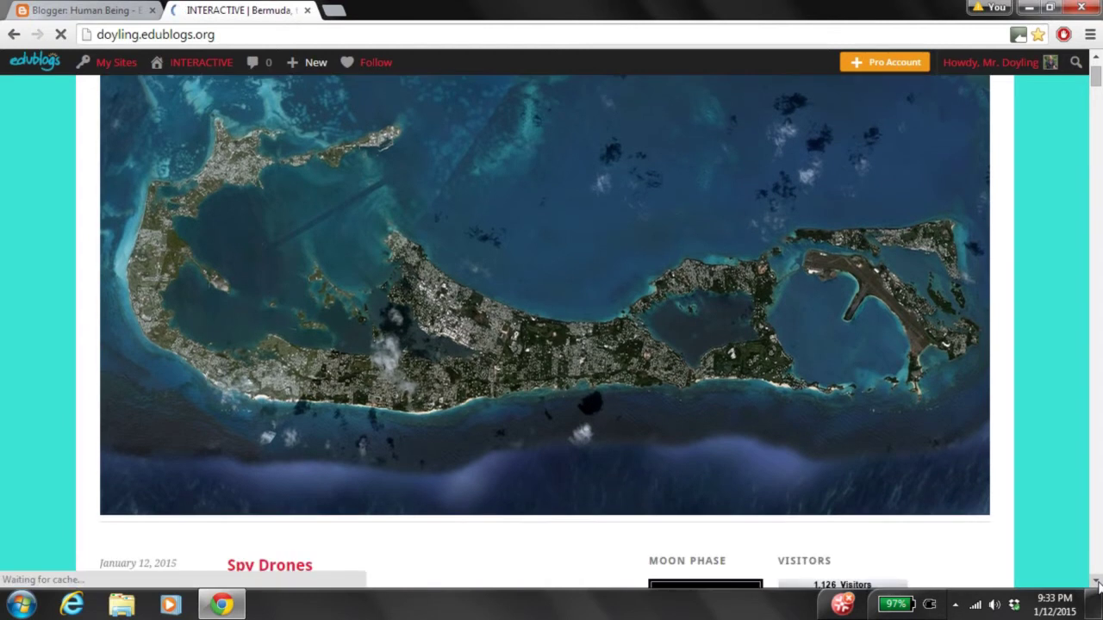
pyautogui.click(1097, 583)
pyautogui.click(1097, 583)
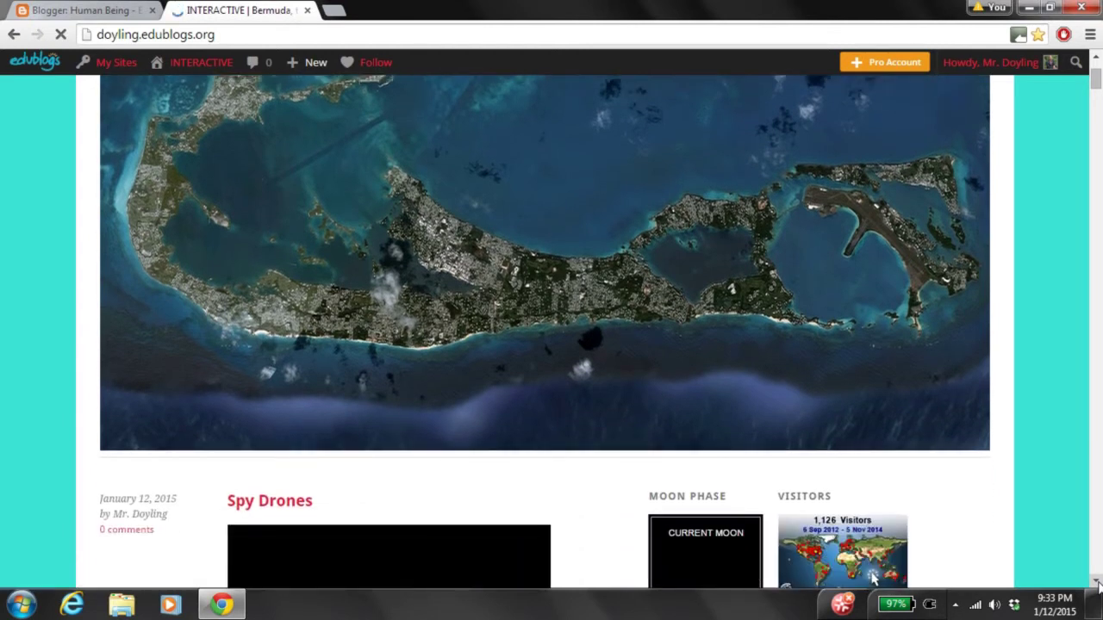
pyautogui.click(1097, 583)
pyautogui.click(1097, 583)
pyautogui.click(1097, 583)
pyautogui.click(1097, 584)
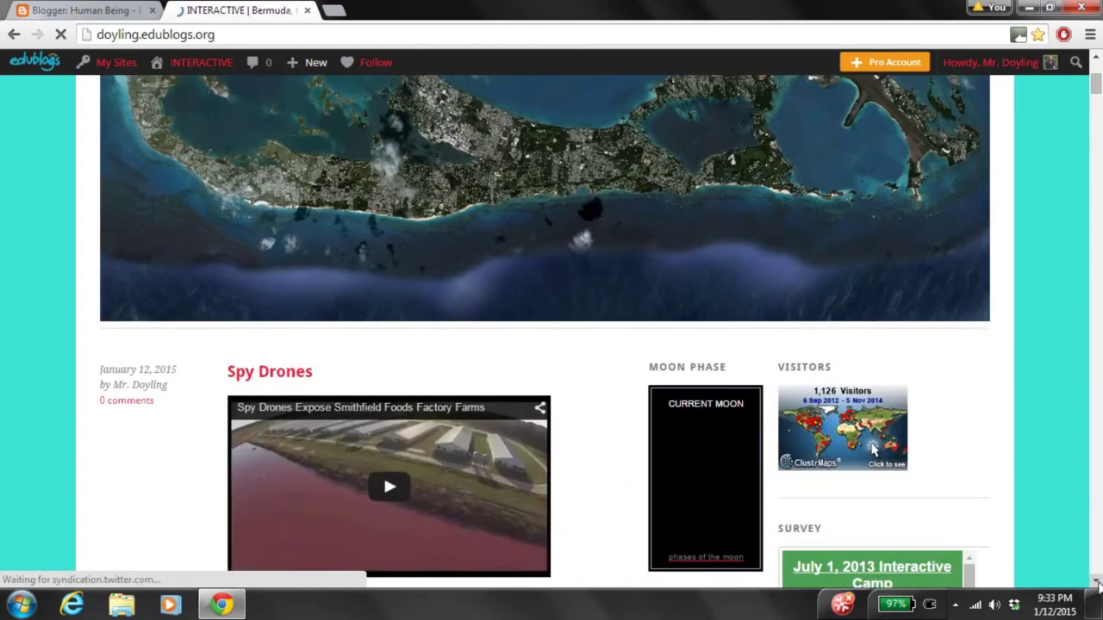
pyautogui.click(1097, 584)
pyautogui.click(1097, 583)
pyautogui.click(1097, 584)
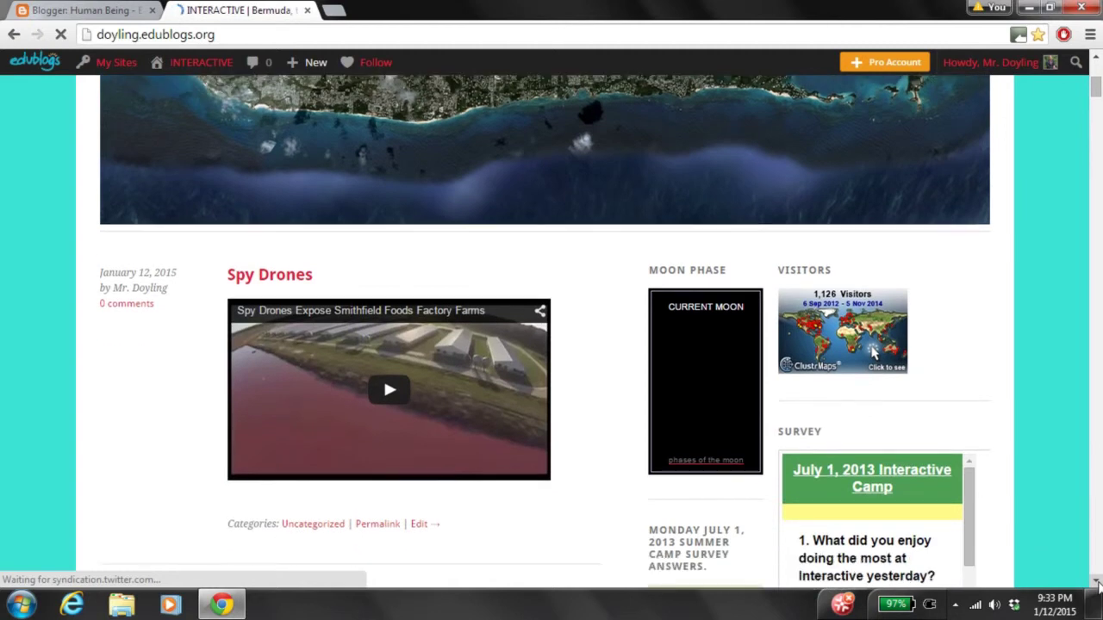
pyautogui.click(1097, 584)
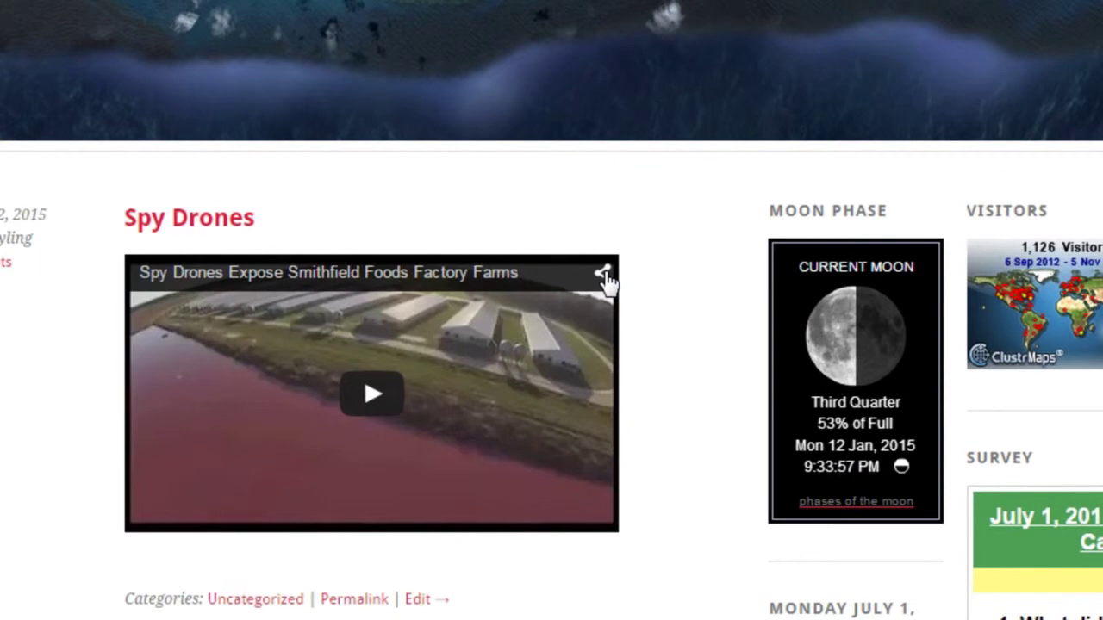
# Copy the Spy Drones video's YouTube watch address via the player's Get video URL option.
pyautogui.click(604, 274)
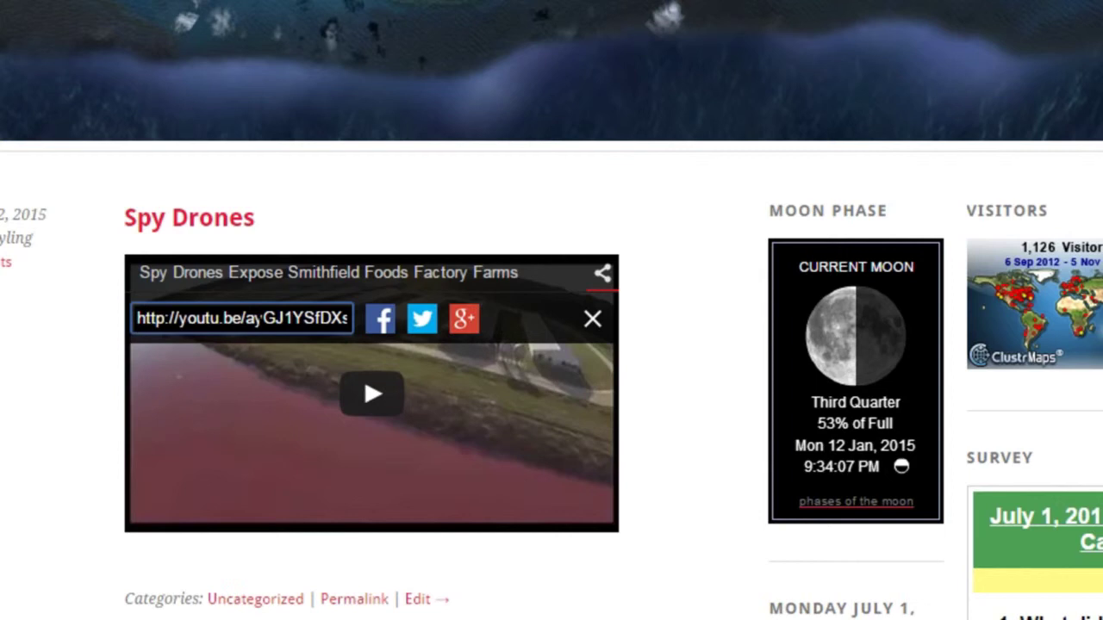
pyautogui.rightClick(256, 315)
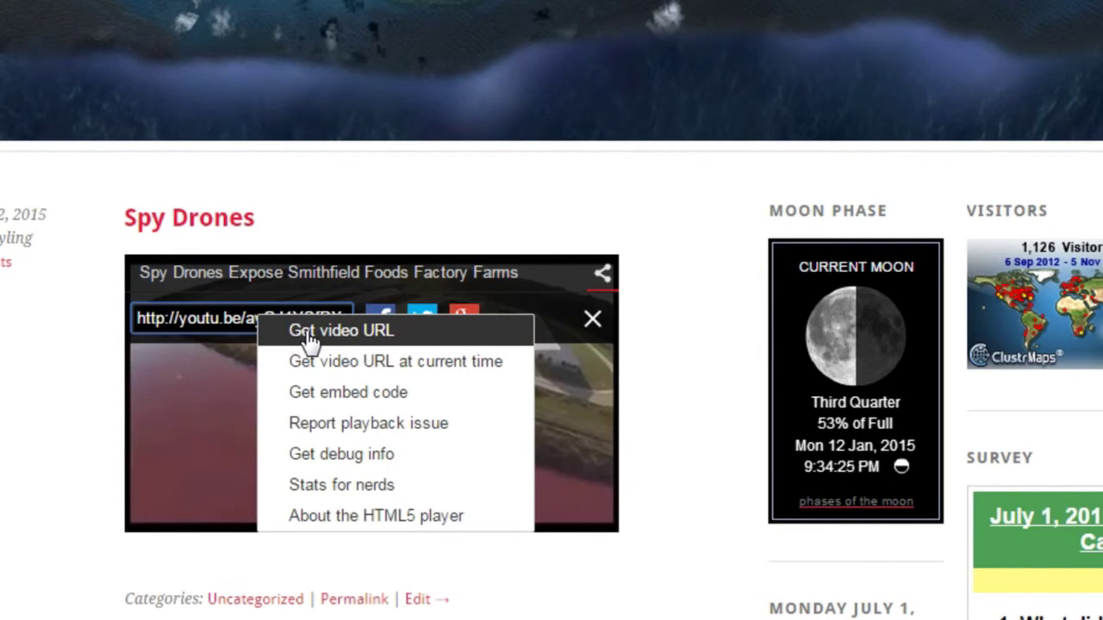
pyautogui.click(308, 336)
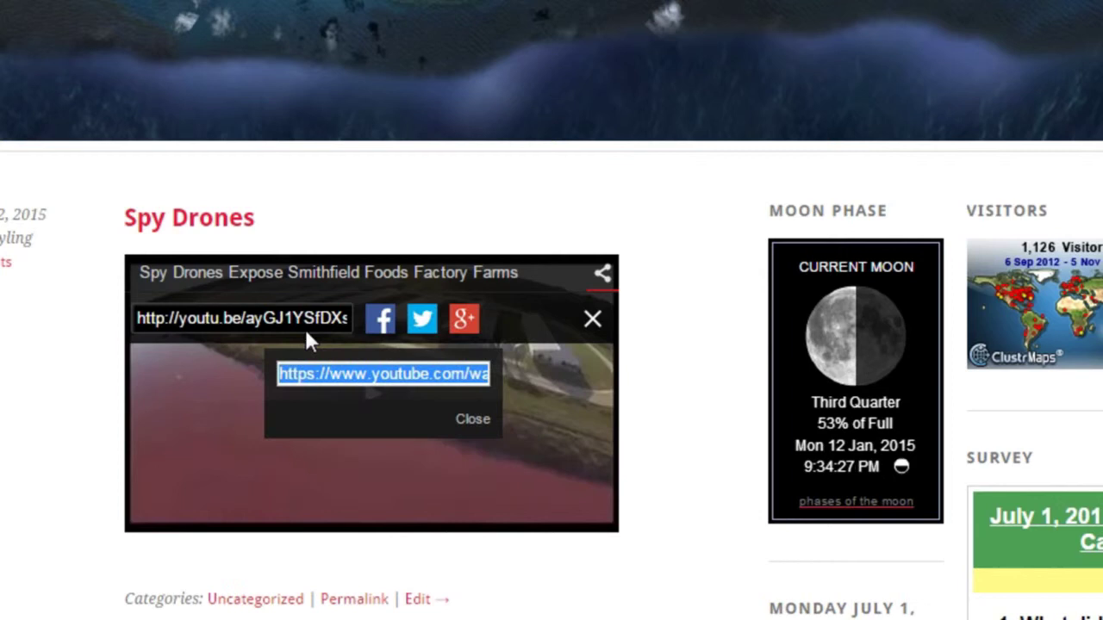
pyautogui.rightClick(343, 382)
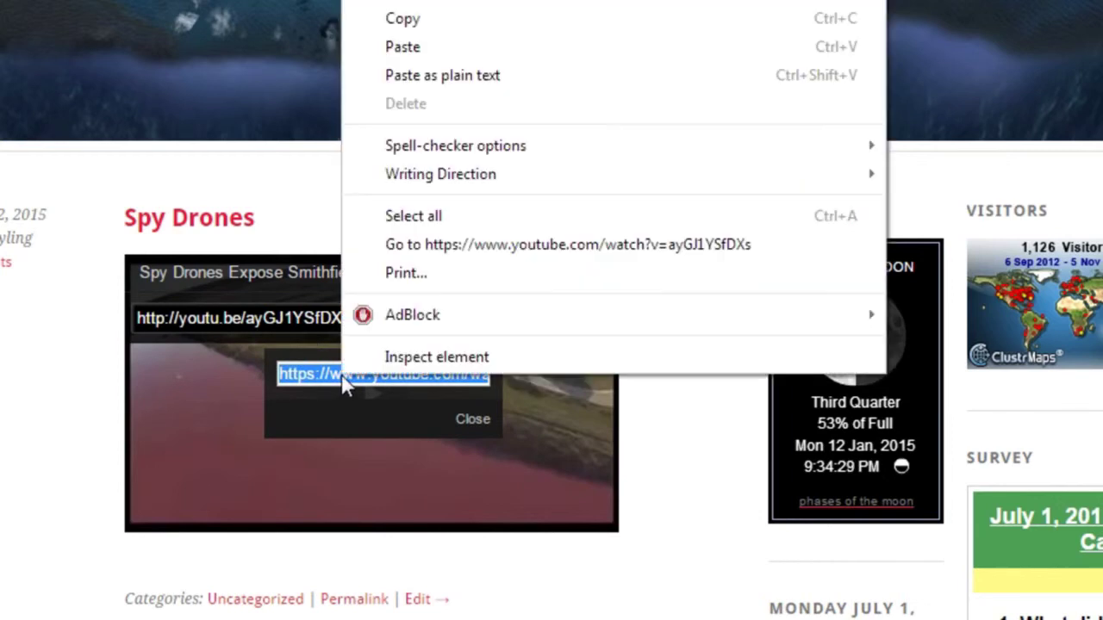
pyautogui.click(466, 28)
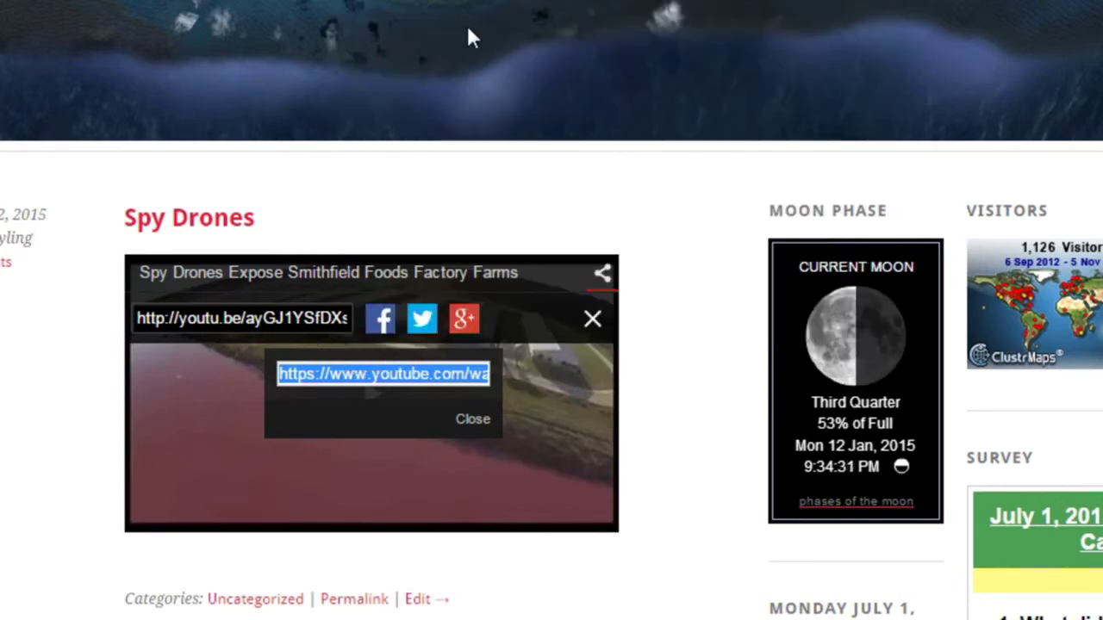
pyautogui.click(475, 429)
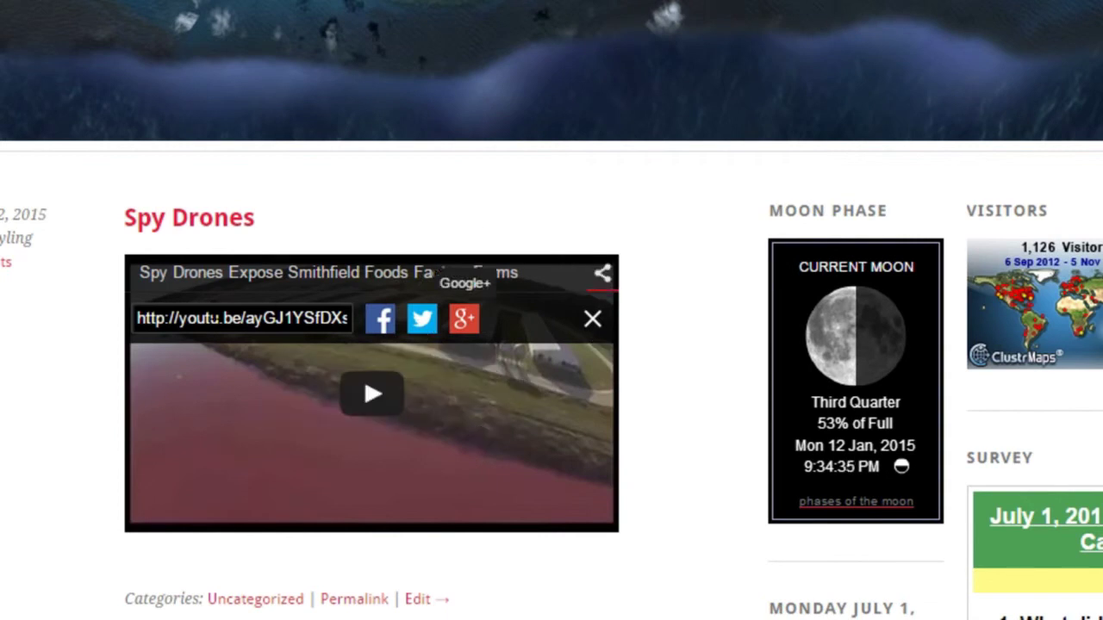
pyautogui.rightClick(208, 320)
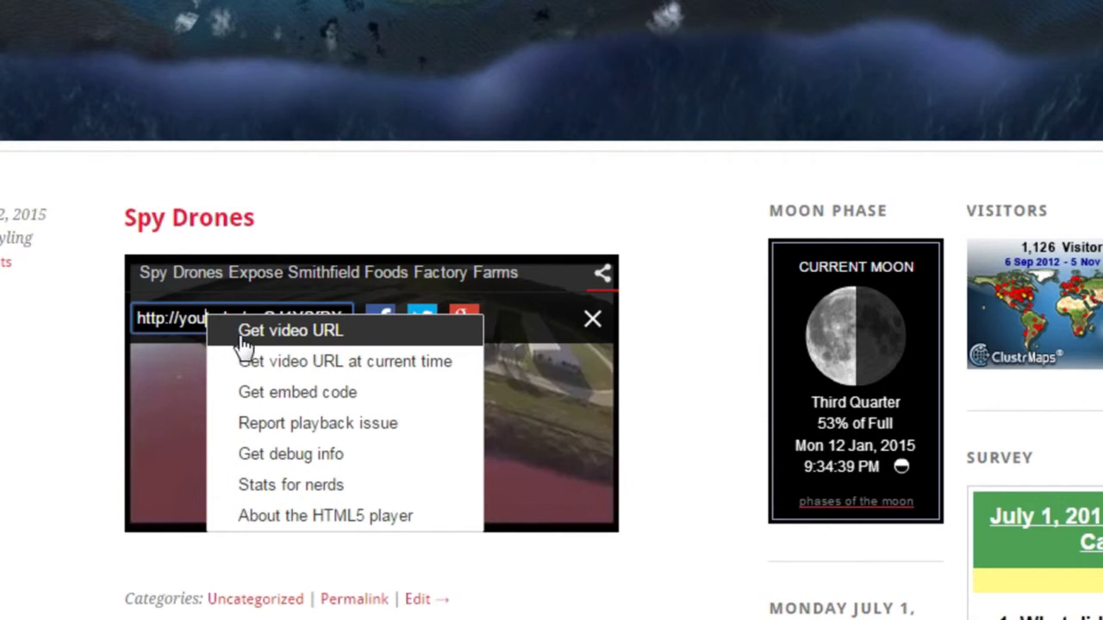
pyautogui.click(244, 336)
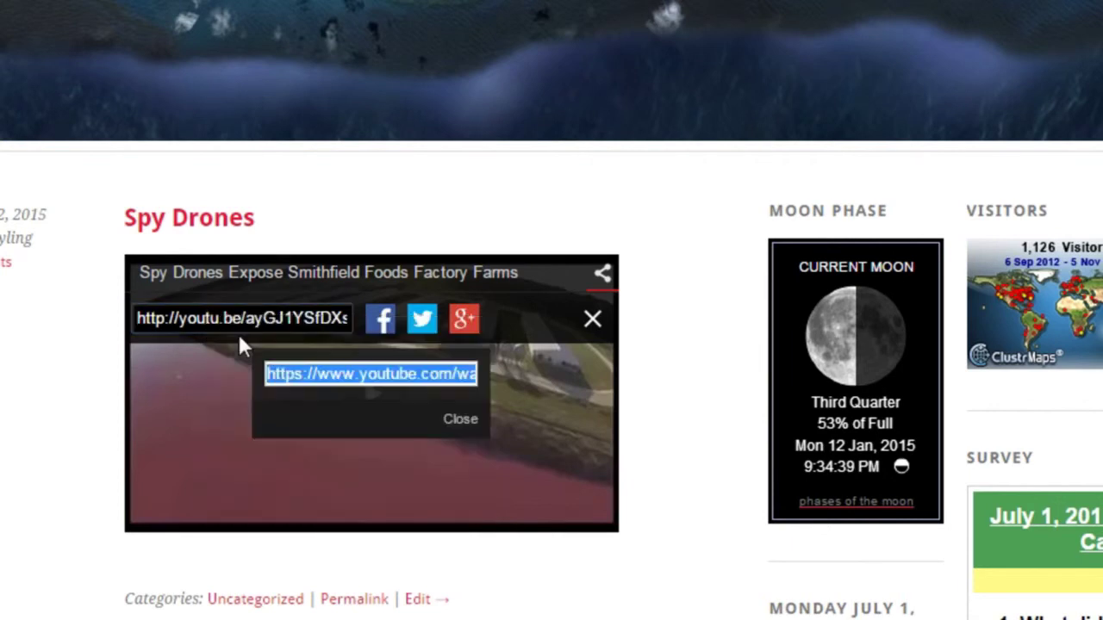
pyautogui.rightClick(357, 385)
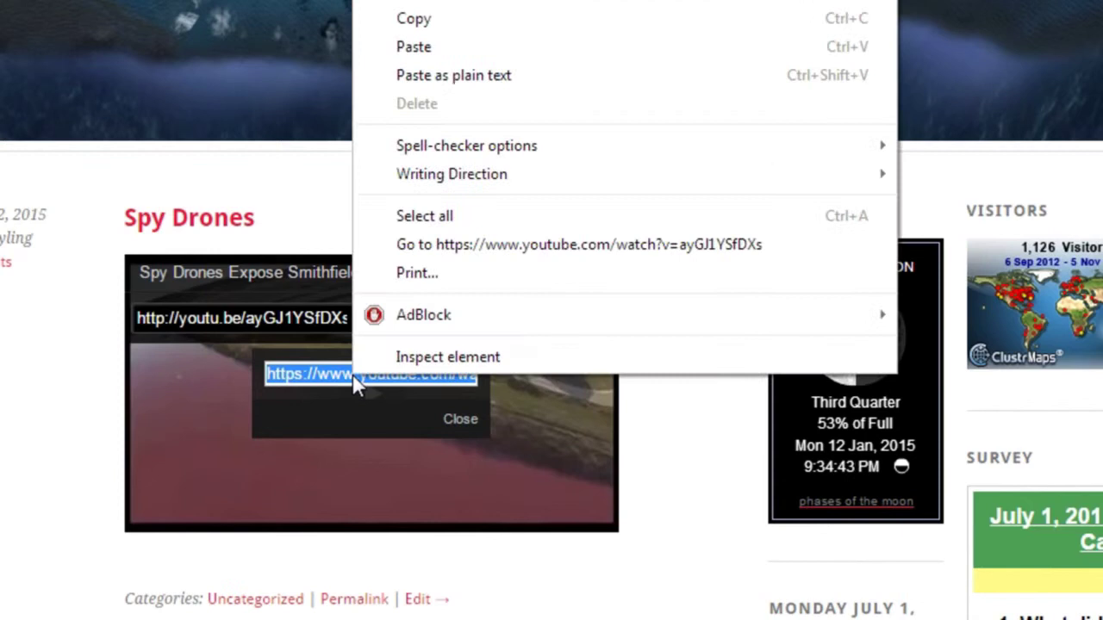
pyautogui.click(435, 26)
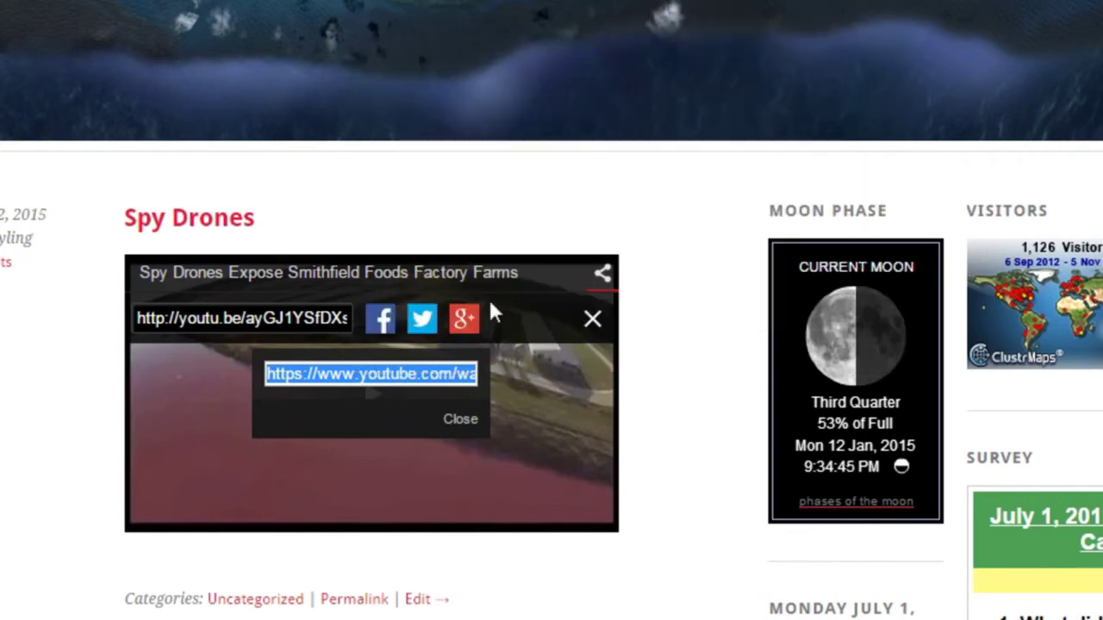
pyautogui.click(464, 426)
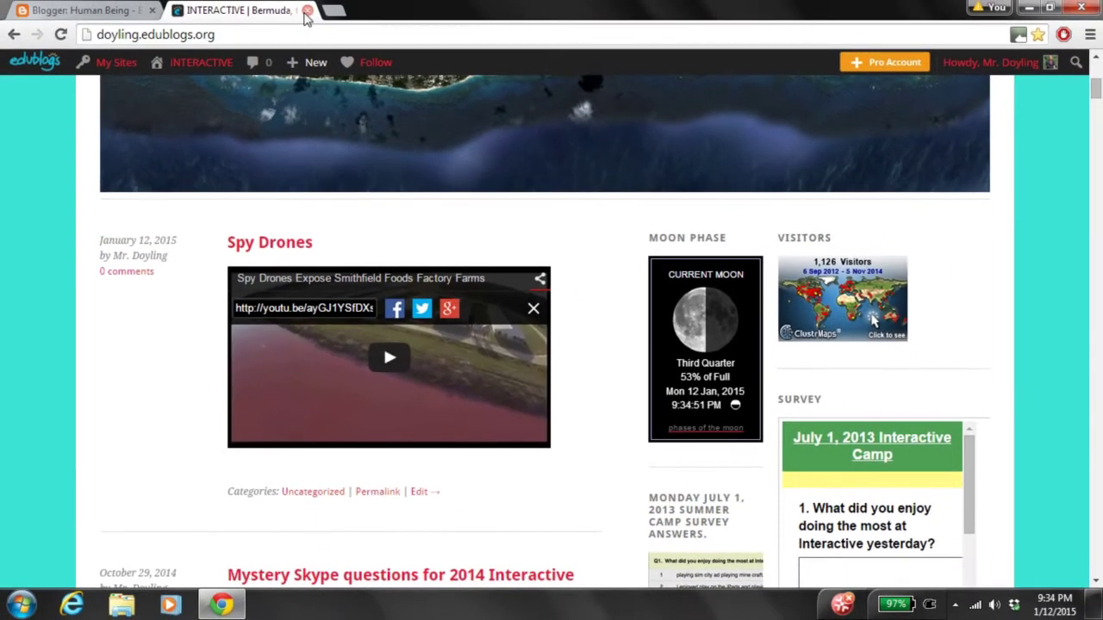
# Close the blog tab and search Blogger's YouTube video picker for the pasted Spy Drones link.
pyautogui.click(307, 12)
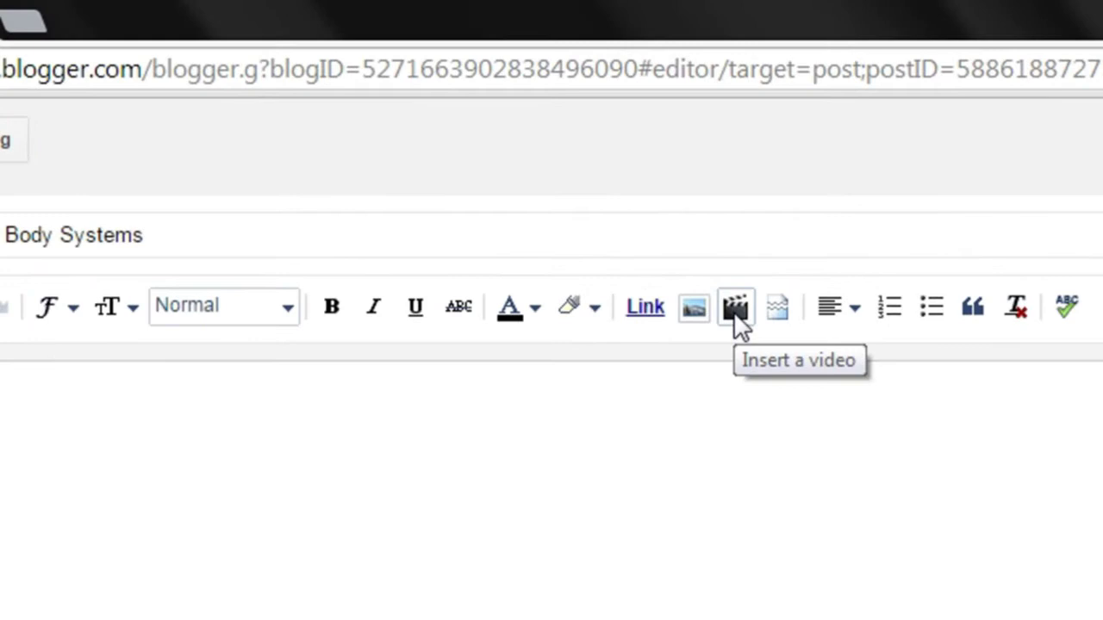
pyautogui.click(734, 311)
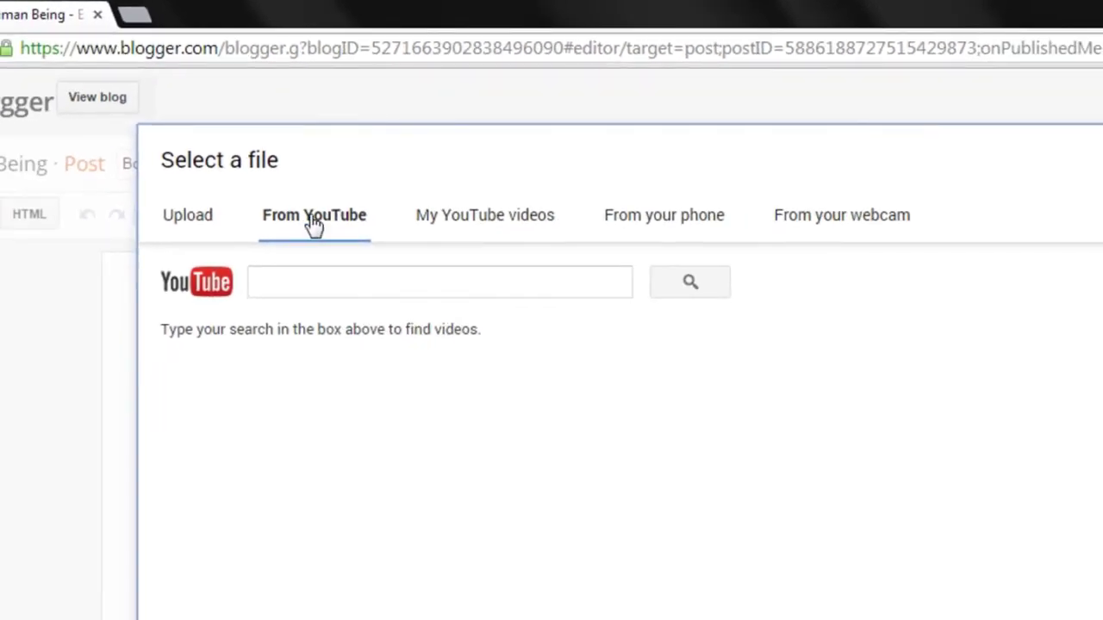
pyautogui.click(289, 287)
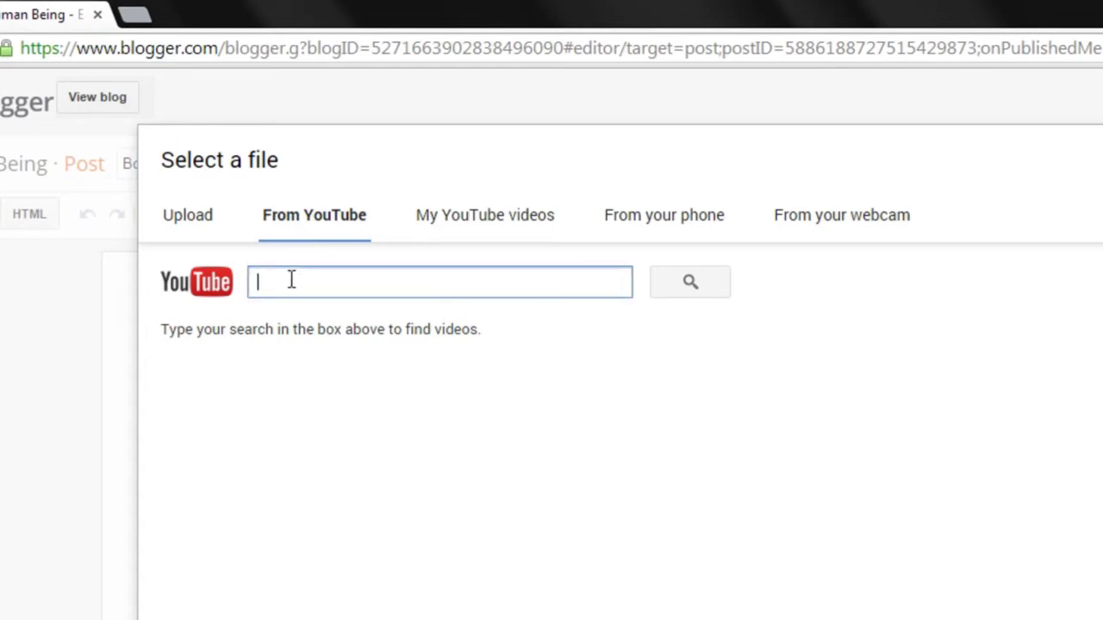
pyautogui.rightClick(291, 280)
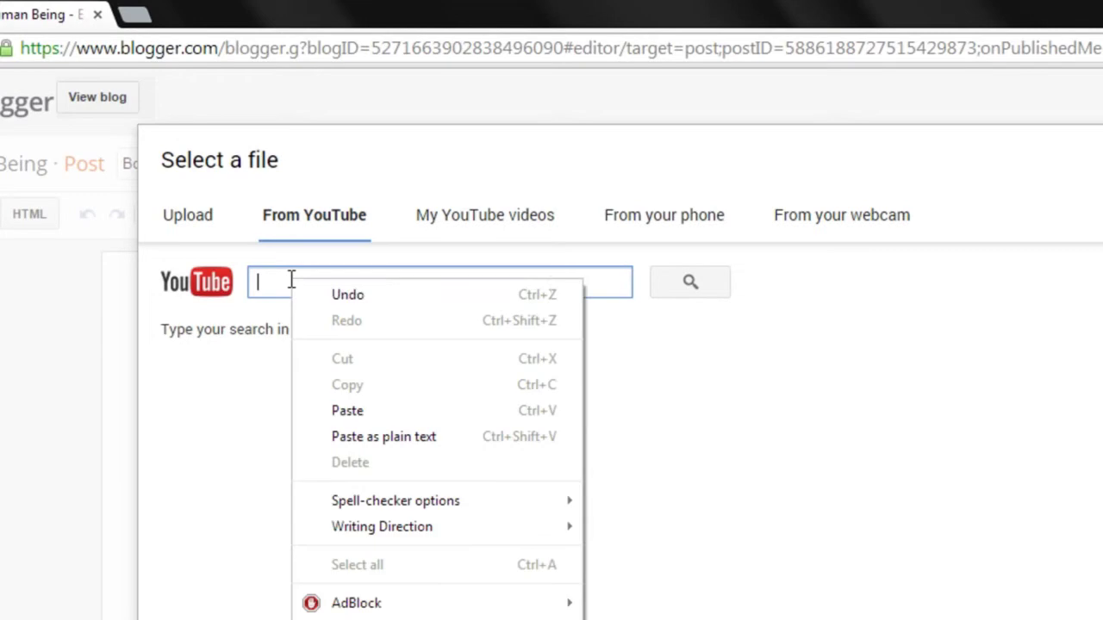
pyautogui.click(349, 410)
pyautogui.press('Return')
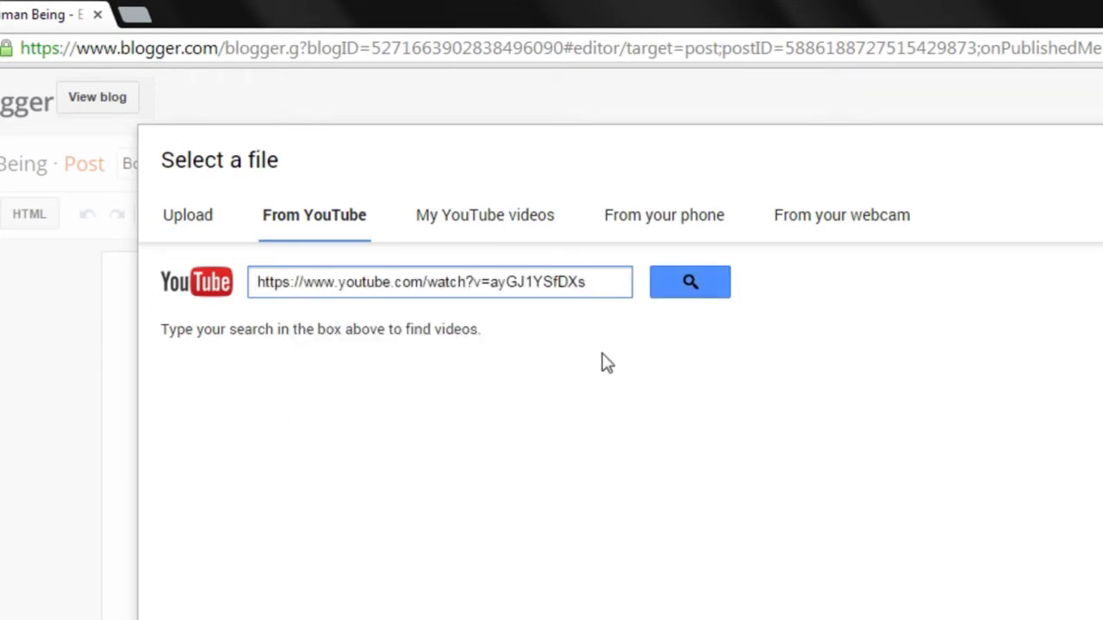
pyautogui.click(708, 293)
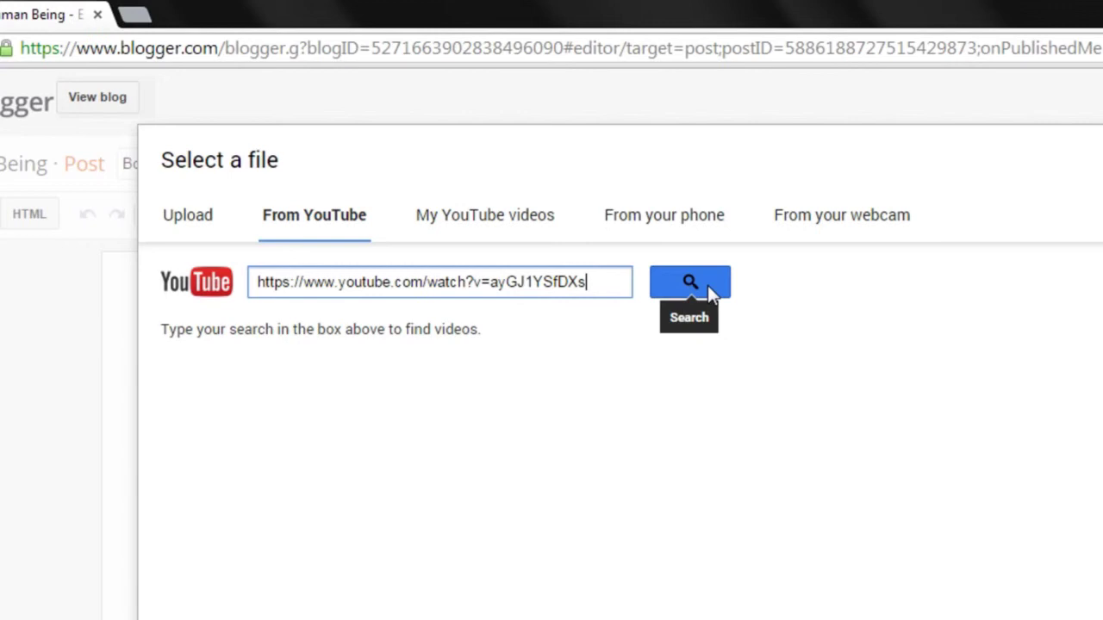
pyautogui.click(709, 289)
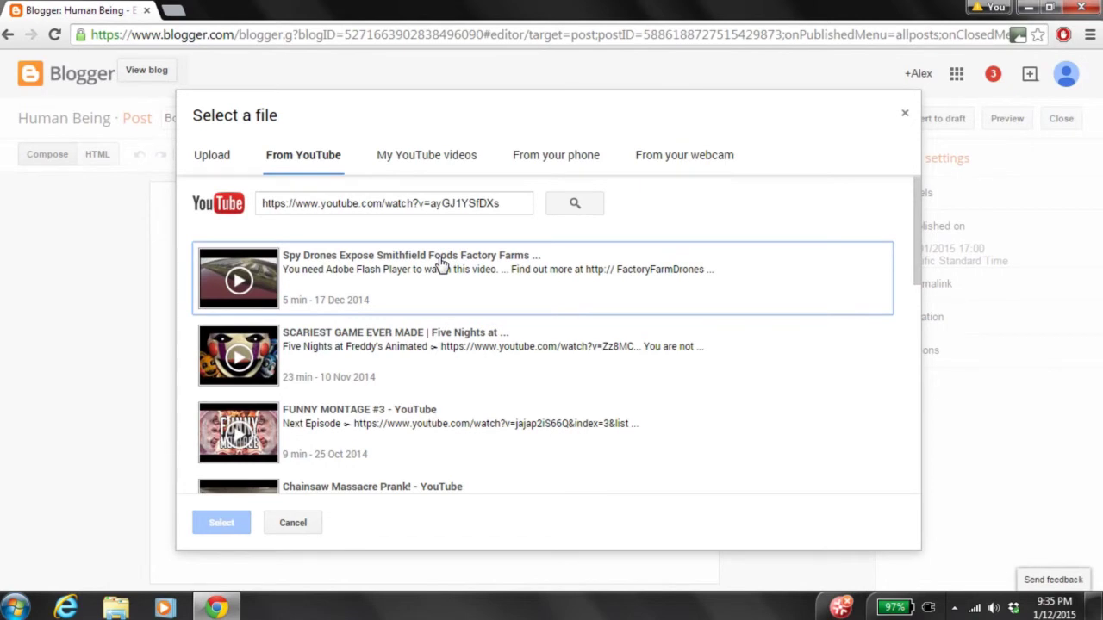
# Insert the Spy Drones result into the post, update it, and reopen Body Systems.
pyautogui.click(441, 263)
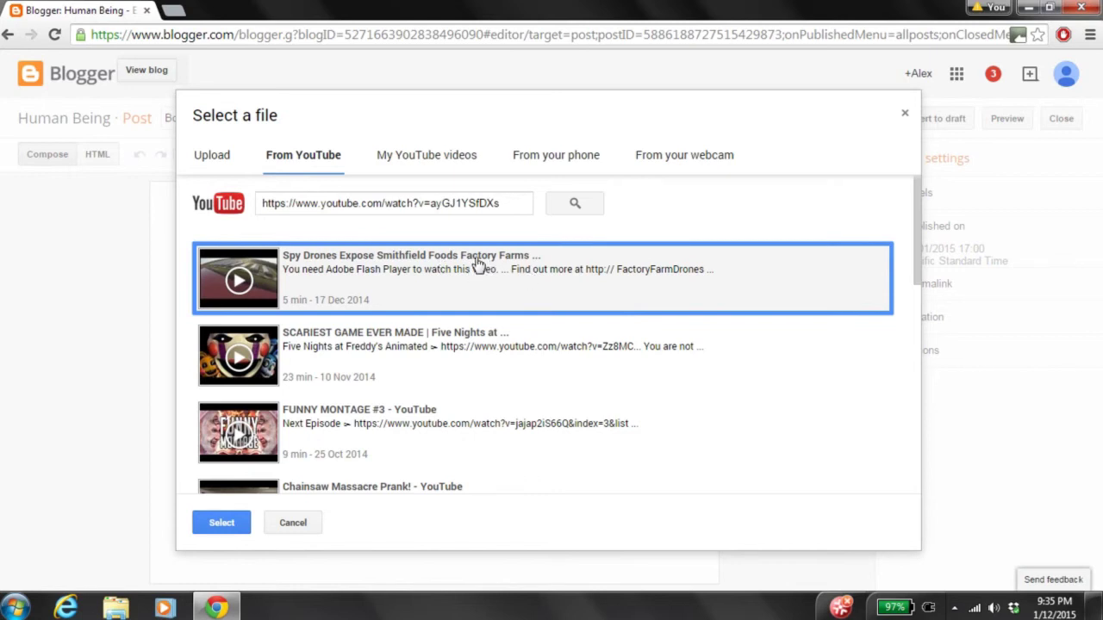
pyautogui.doubleClick(479, 264)
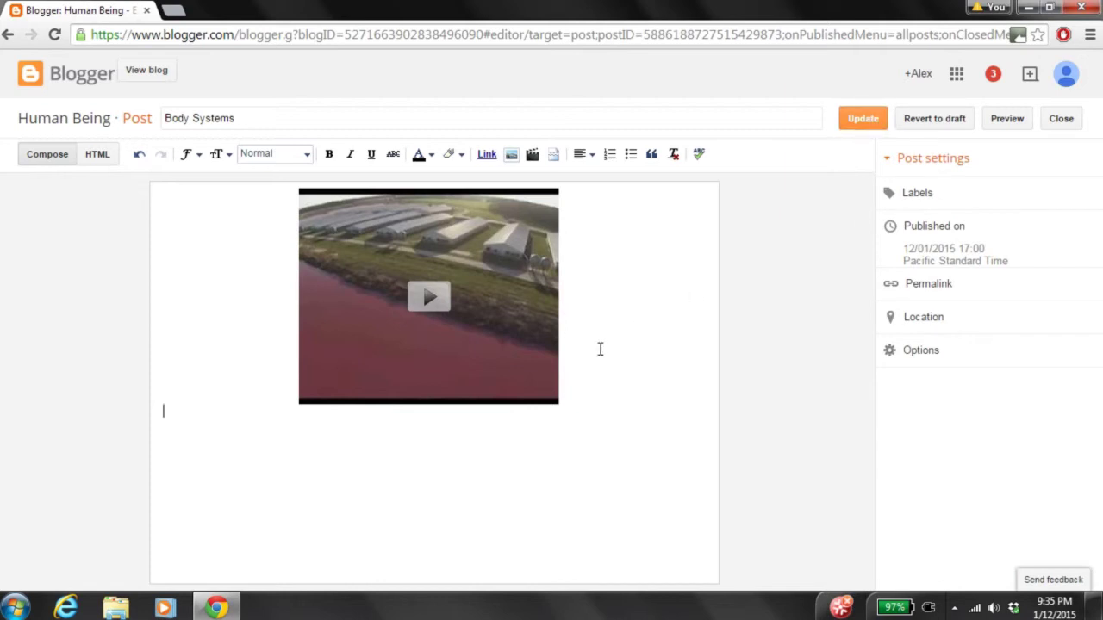
pyautogui.click(863, 119)
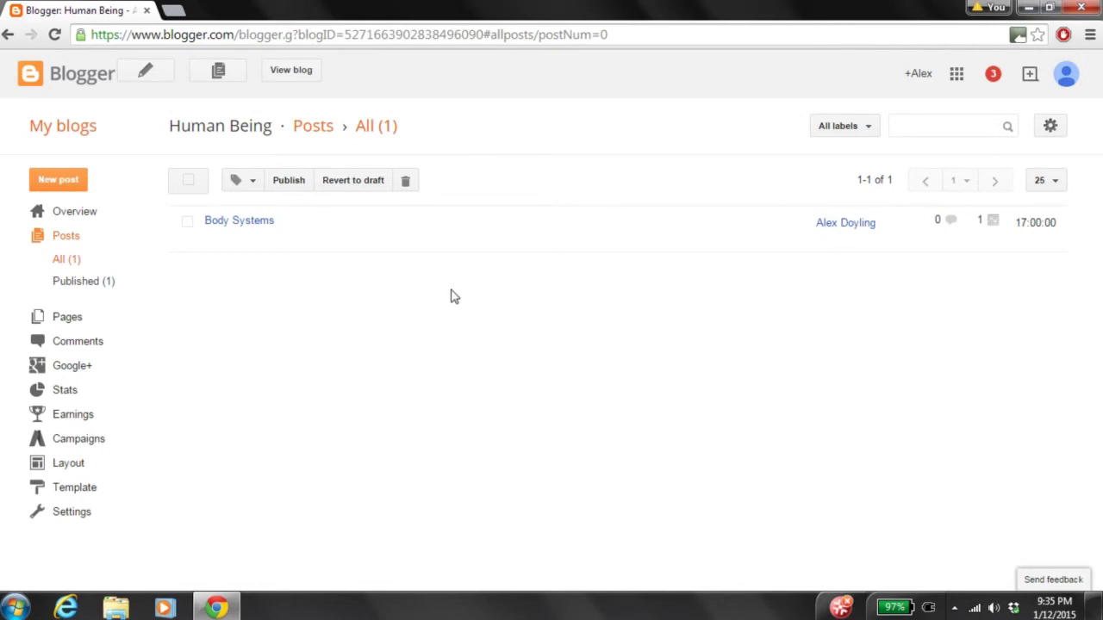
pyautogui.click(241, 222)
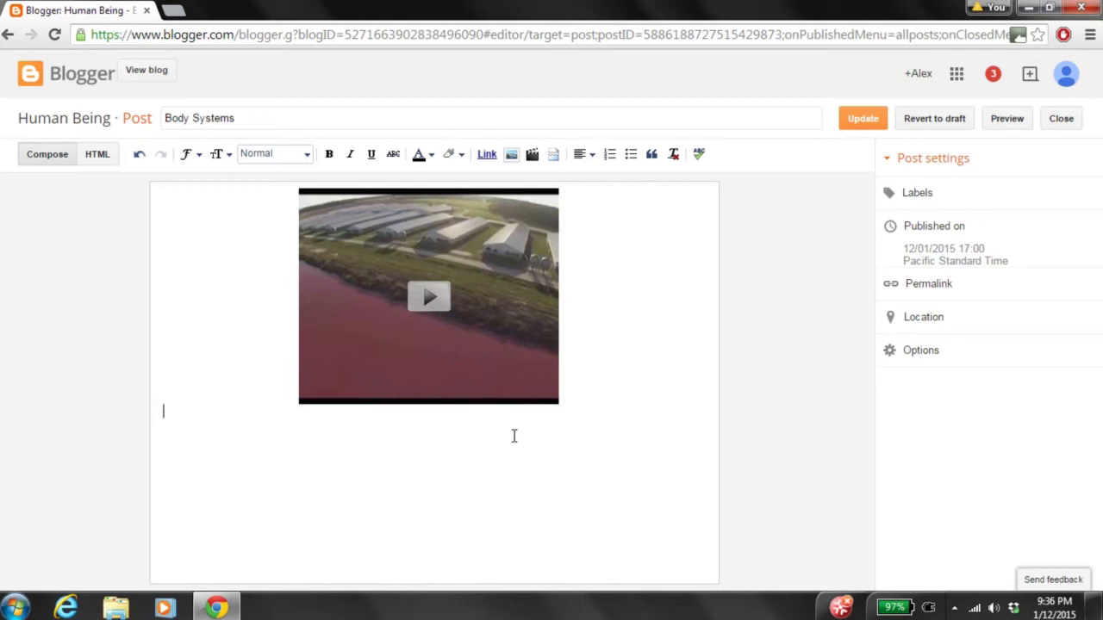
# Type 'What body system' below the video, adding a blank line above it.
pyautogui.write('What ')
pyautogui.write('b')
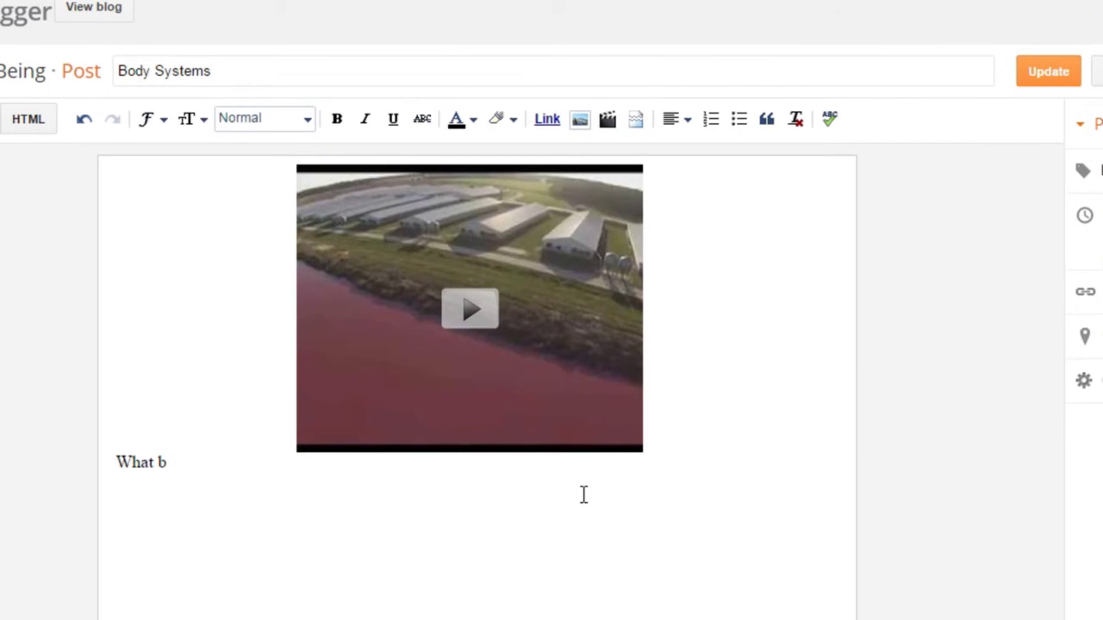
pyautogui.write('ody ')
pyautogui.write('sys')
pyautogui.write('te')
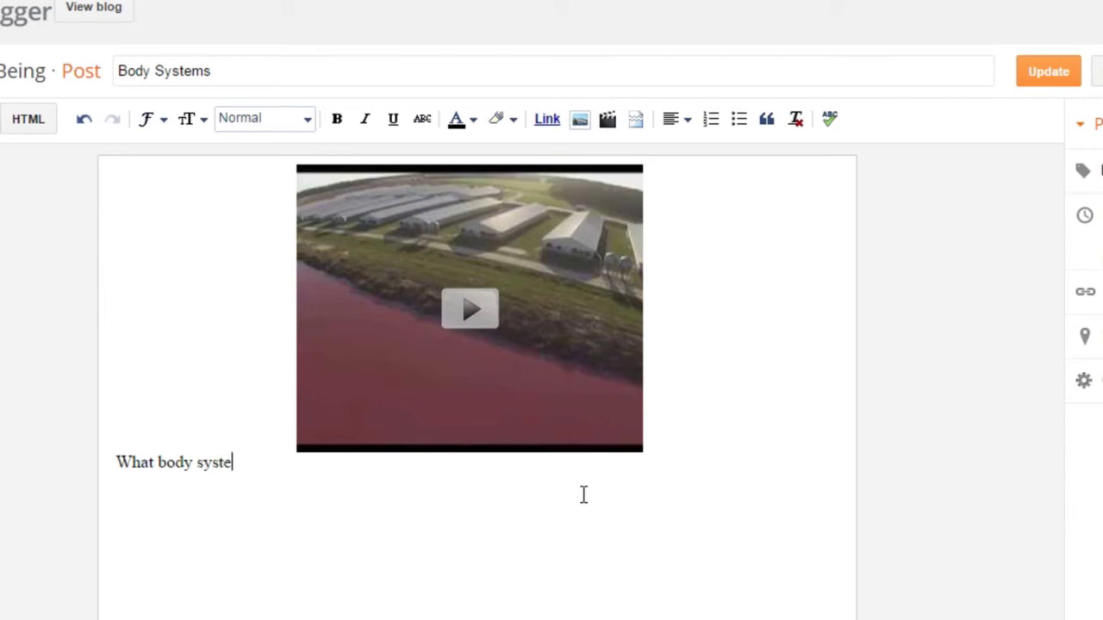
pyautogui.write('m')
pyautogui.press('Left')
pyautogui.press('Left')
pyautogui.press('Left')
pyautogui.press('Left')
pyautogui.press('Left')
pyautogui.click(117, 460)
pyautogui.press('Return')
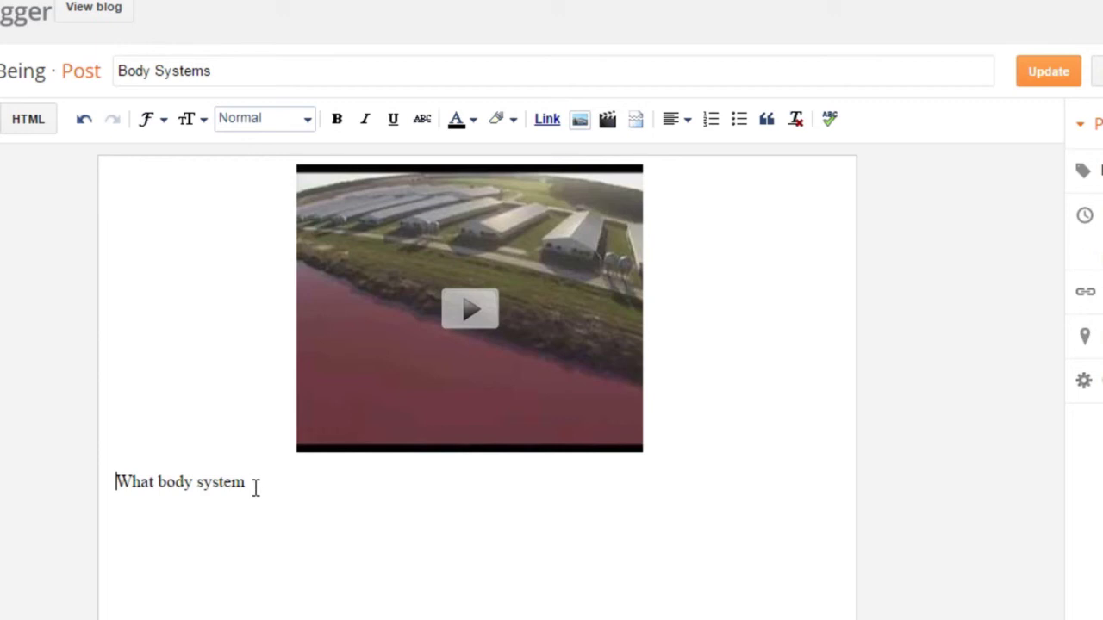
pyautogui.click(253, 485)
# Finish the question: 'What body system would be most effected if you lived near by this farm?'.
pyautogui.write('was ')
pyautogui.write('most ')
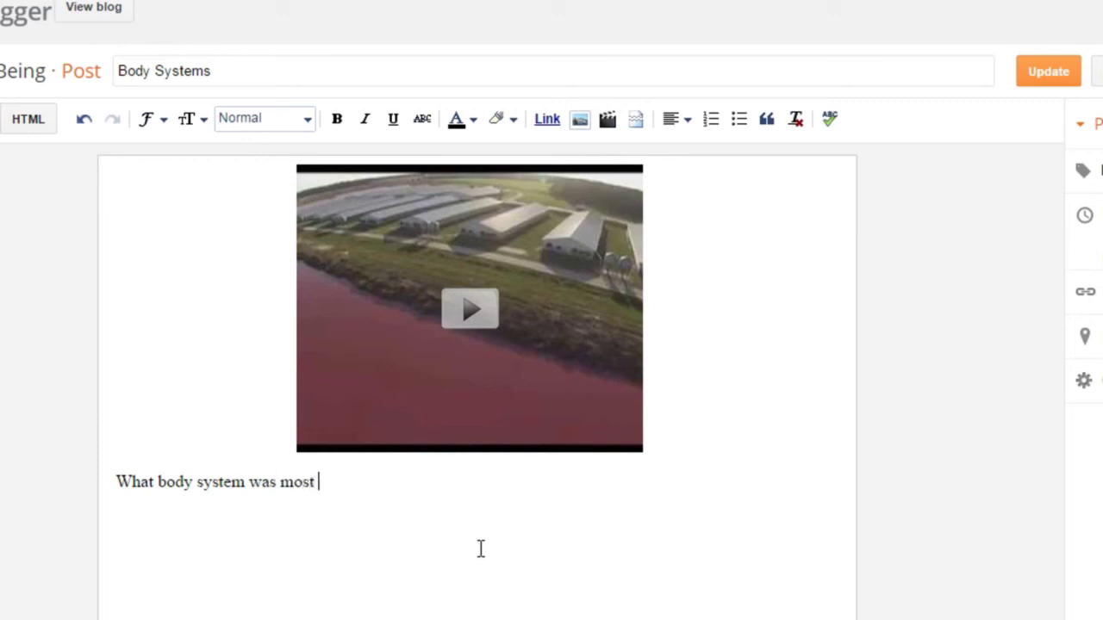
pyautogui.write('effec')
pyautogui.press('BackSpace')
pyautogui.press('BackSpace')
pyautogui.press('BackSpace')
pyautogui.press('BackSpace')
pyautogui.press('BackSpace')
pyautogui.press('BackSpace')
pyautogui.press('BackSpace')
pyautogui.press('BackSpace')
pyautogui.press('BackSpace')
pyautogui.press('BackSpace')
pyautogui.press('BackSpace')
pyautogui.press('BackSpace')
pyautogui.press('BackSpace')
pyautogui.write('ou')
pyautogui.write('ld be ')
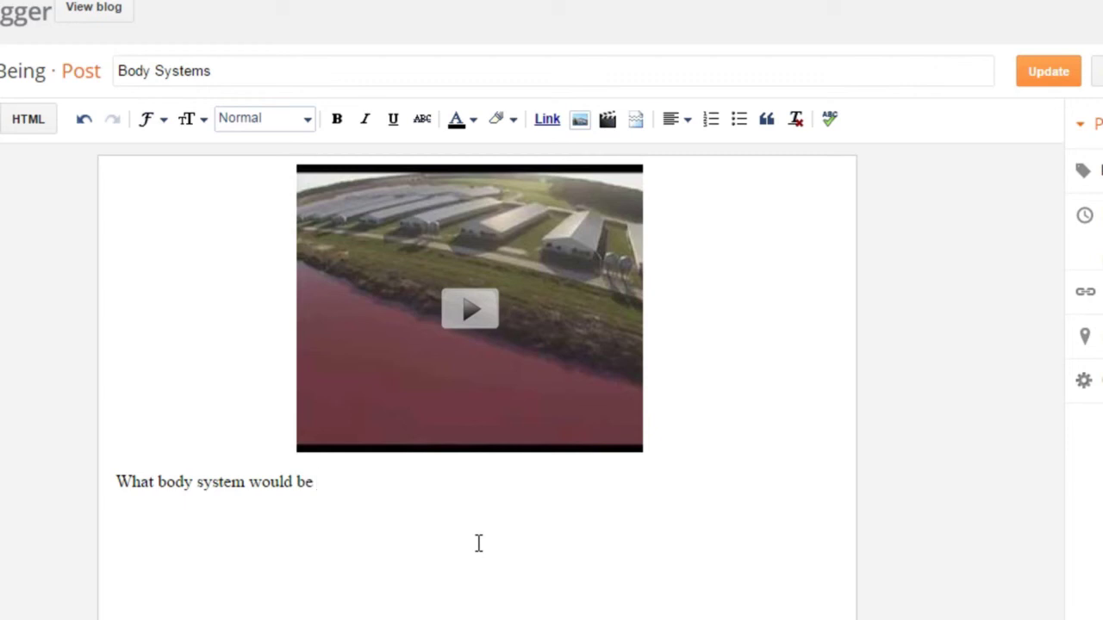
pyautogui.write('most ')
pyautogui.write('effect ')
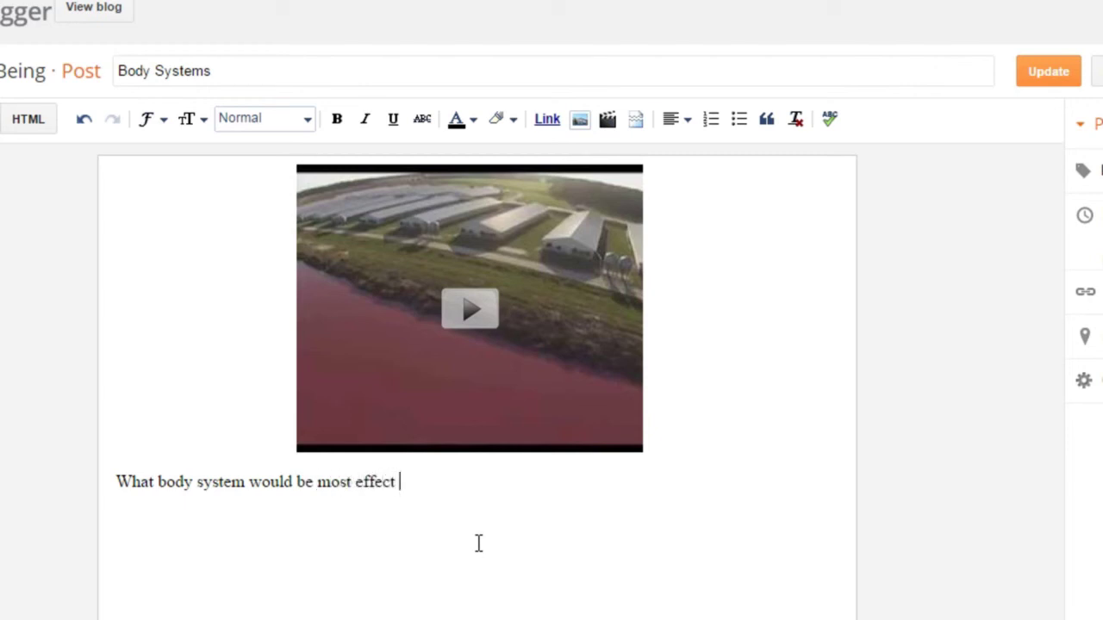
pyautogui.write('if')
pyautogui.write(' you ')
pyautogui.write('lib')
pyautogui.press('BackSpace')
pyautogui.write('ved ')
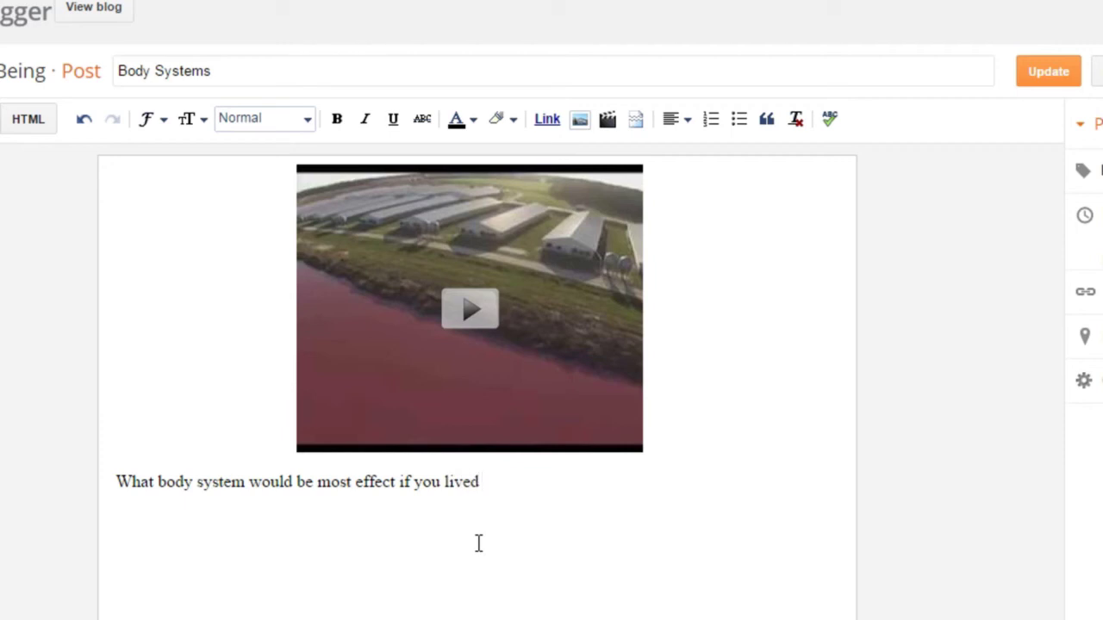
pyautogui.write('m')
pyautogui.press('BackSpace')
pyautogui.write('n')
pyautogui.write('ear b')
pyautogui.write('y this ')
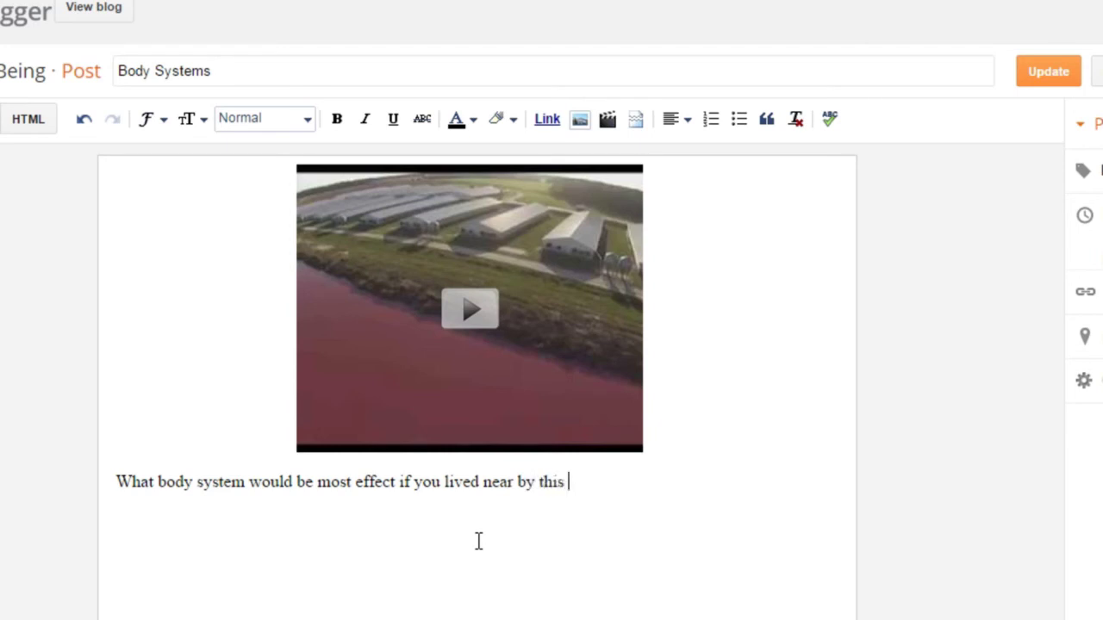
pyautogui.write('farm')
pyautogui.write('?')
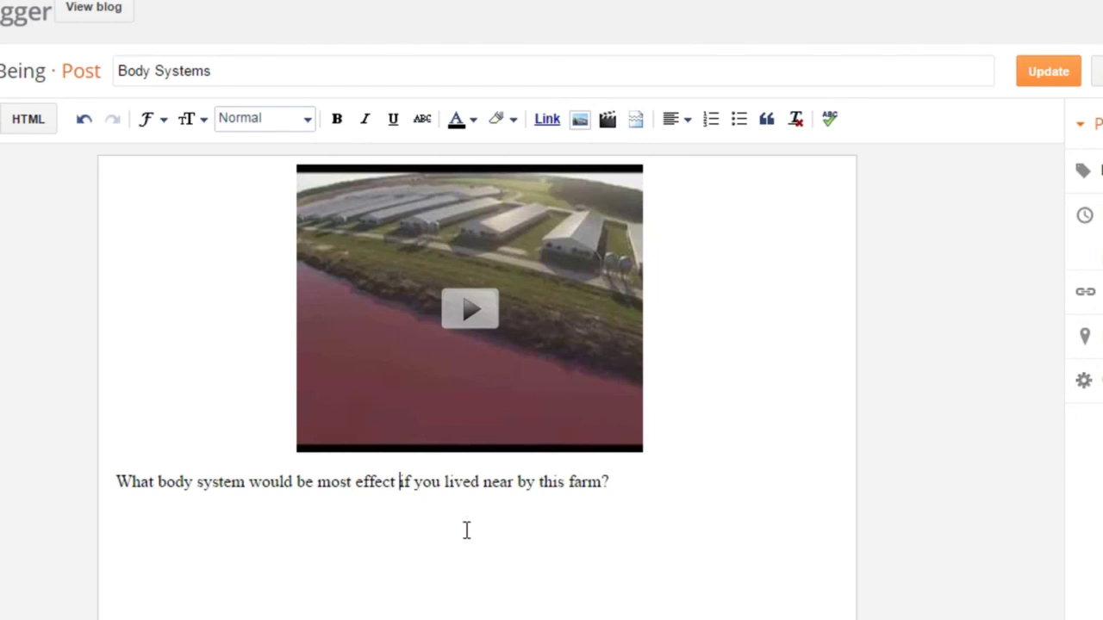
pyautogui.press('Left')
pyautogui.write('ed')
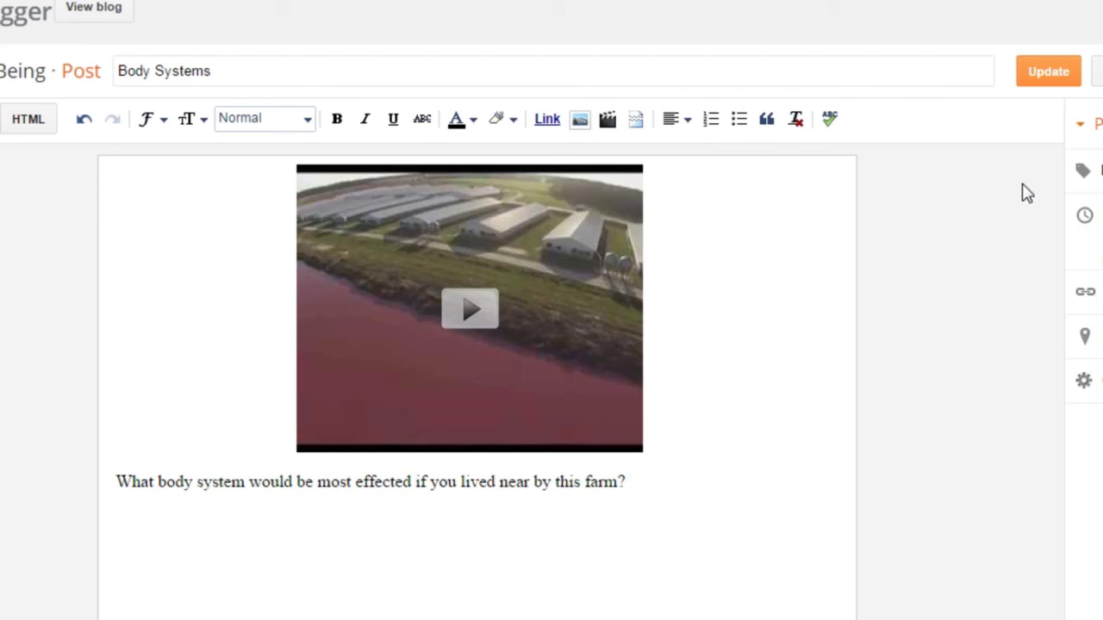
# Save the post with Update and reopen Body Systems from the Posts list.
pyautogui.click(1062, 76)
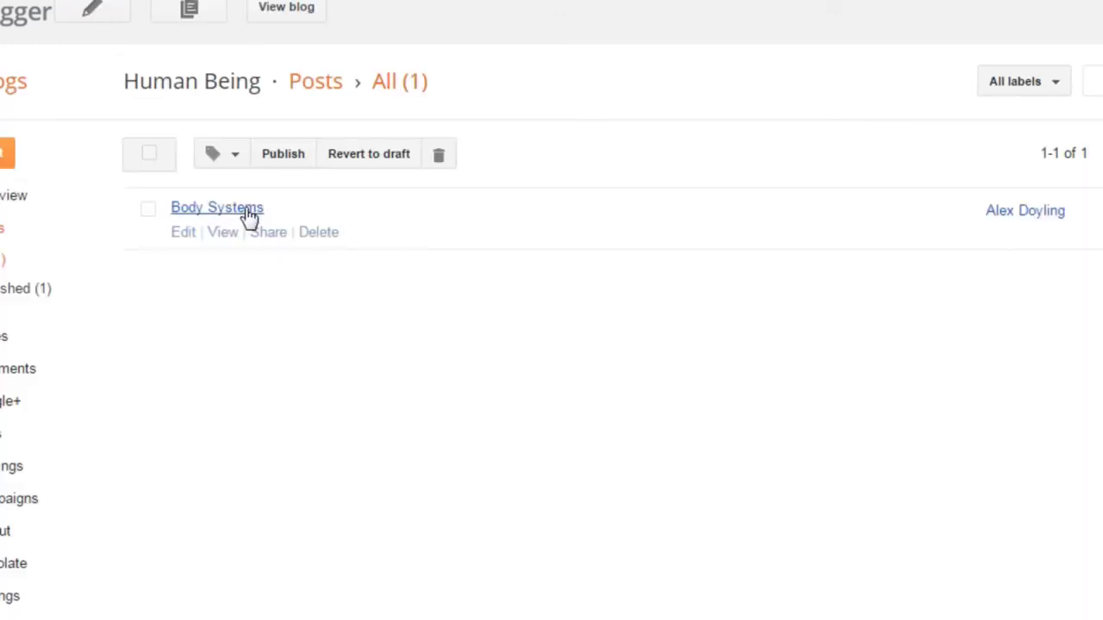
pyautogui.click(248, 212)
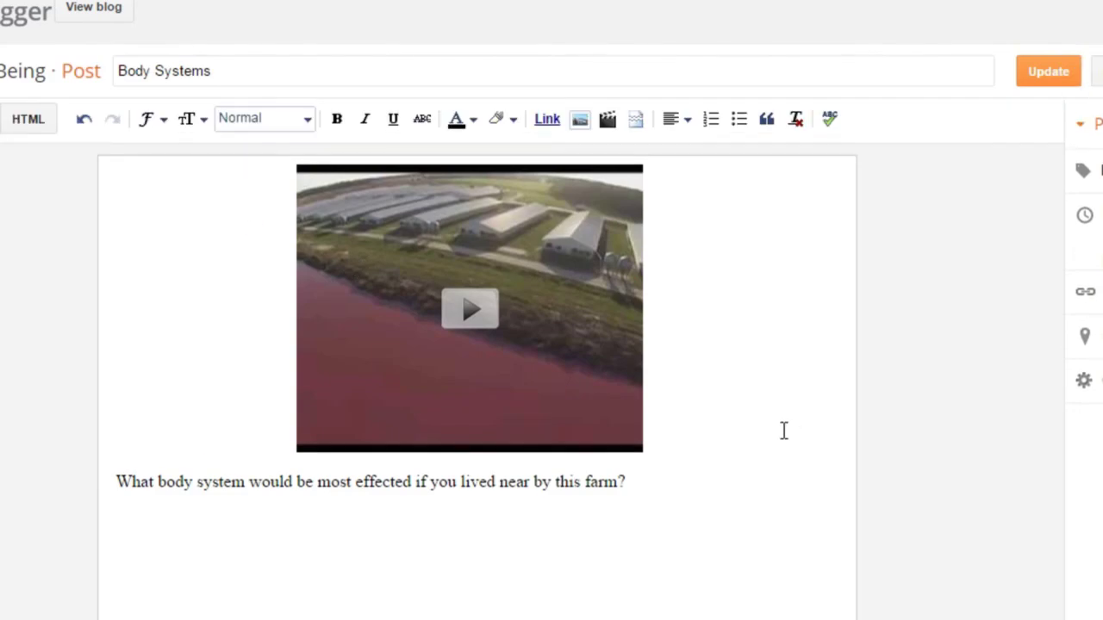